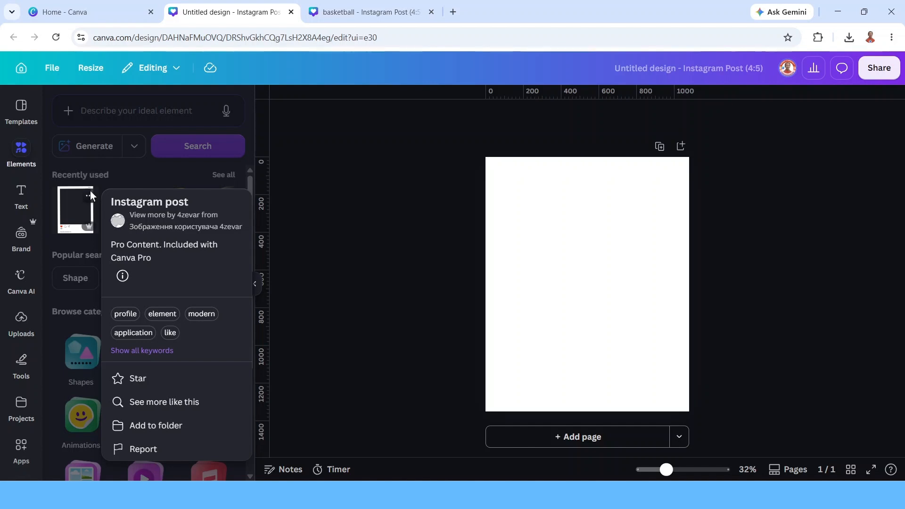
Add the Instagram post frame element from the recently used elements to the page.
click(76, 216)
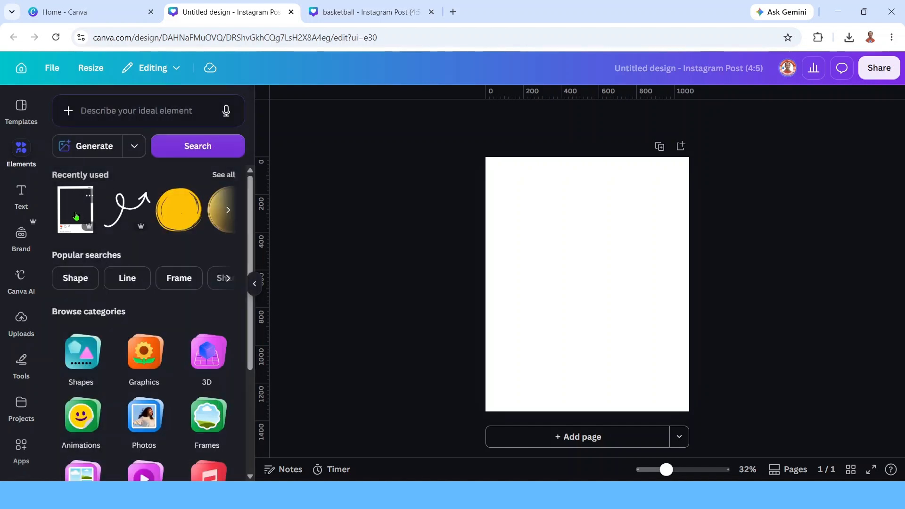
click(76, 215)
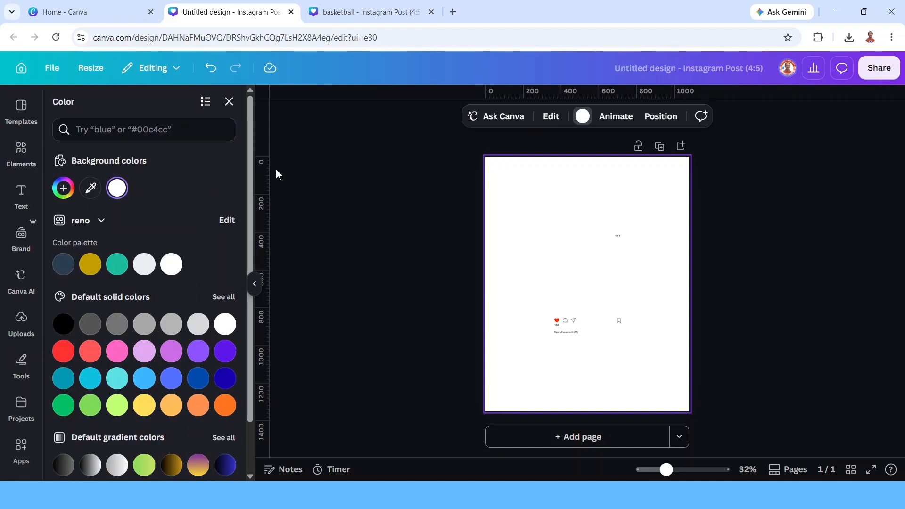
Set the page background to the light green monochromatic gradient.
scroll(202, 264, down, 1)
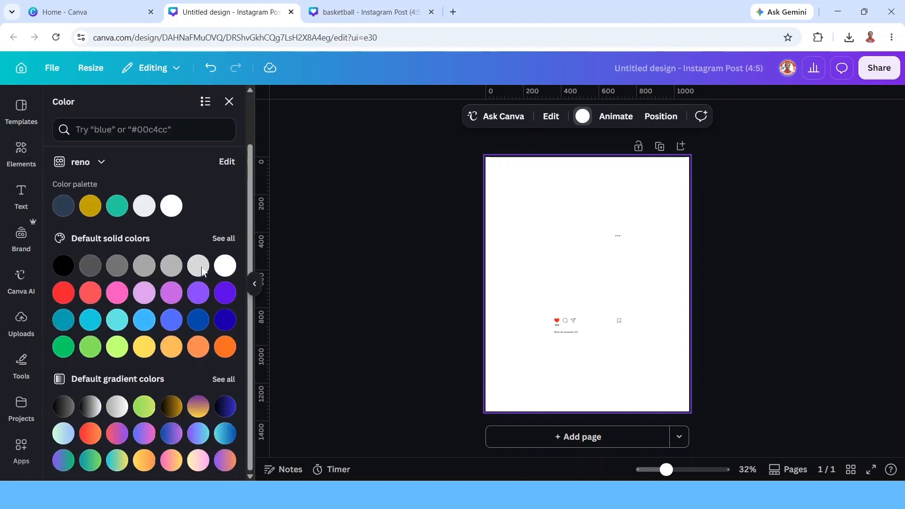
click(223, 380)
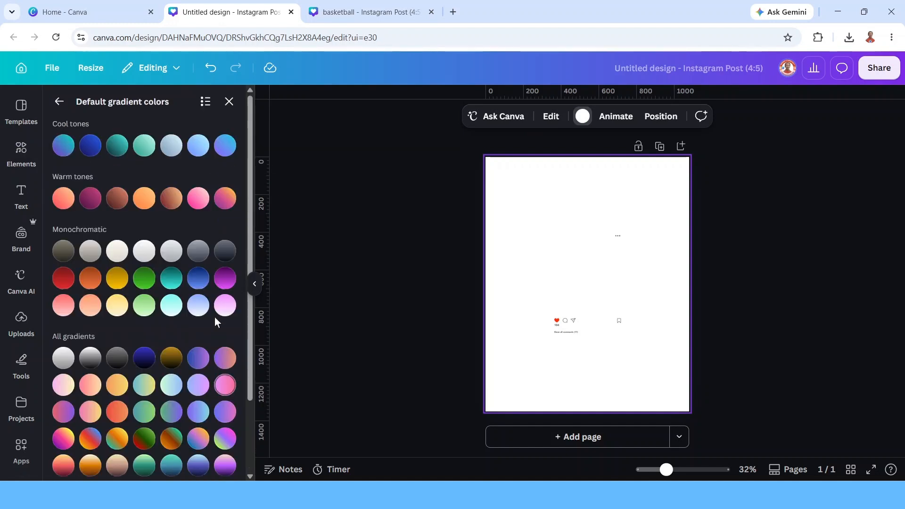
click(145, 306)
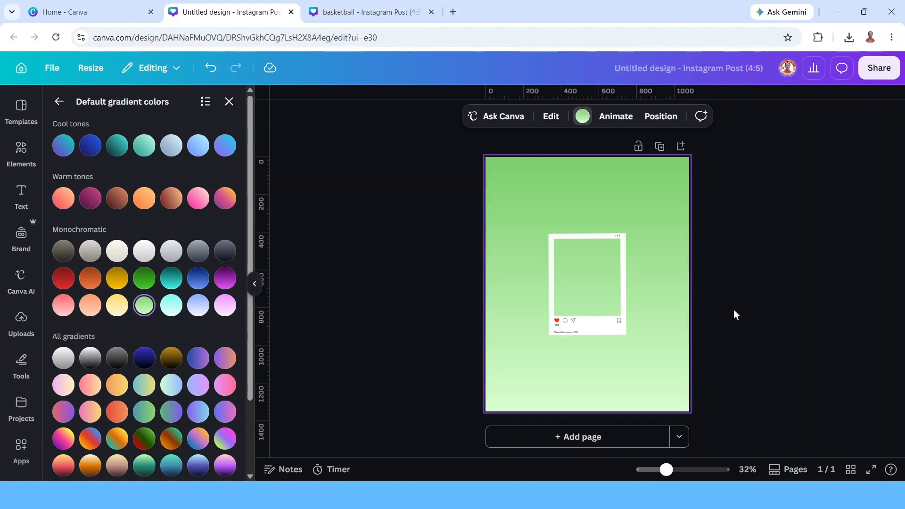
Enlarge the Instagram post frame so it fills the whole page.
click(583, 286)
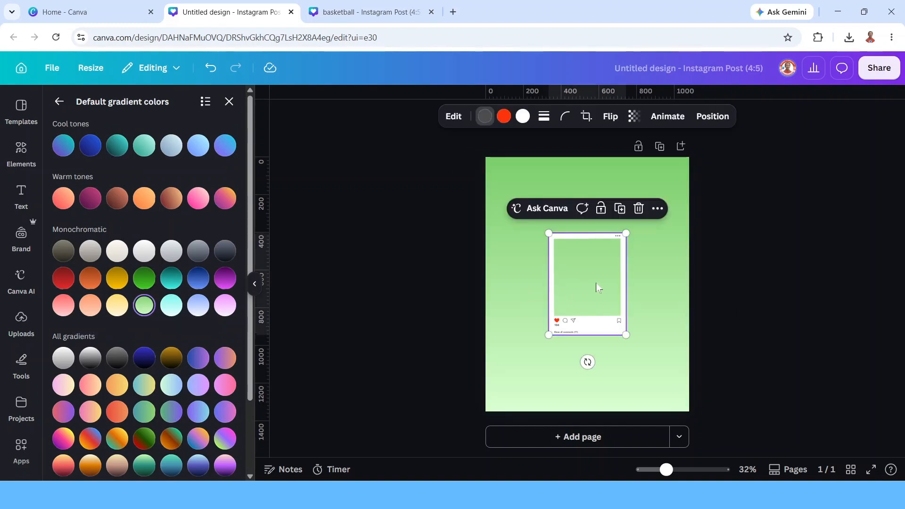
drag(585, 298, 522, 225)
drag(569, 258, 669, 430)
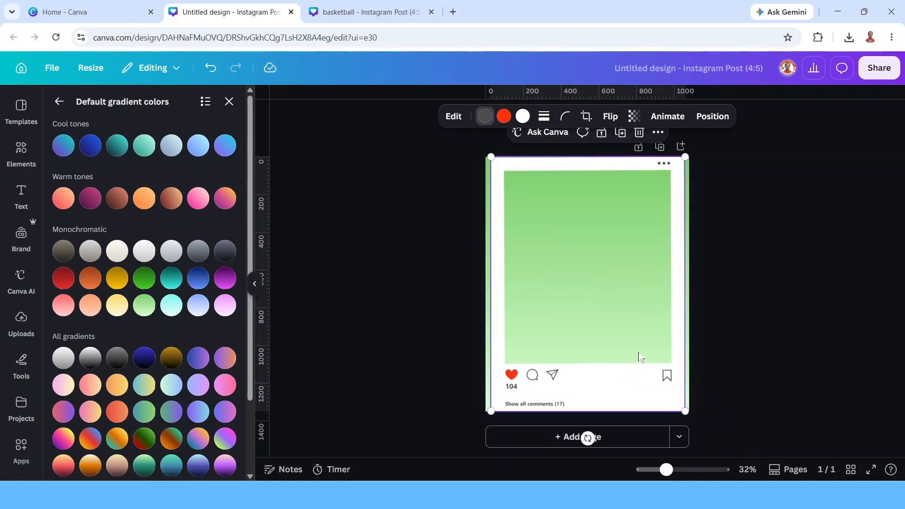
drag(639, 354, 639, 351)
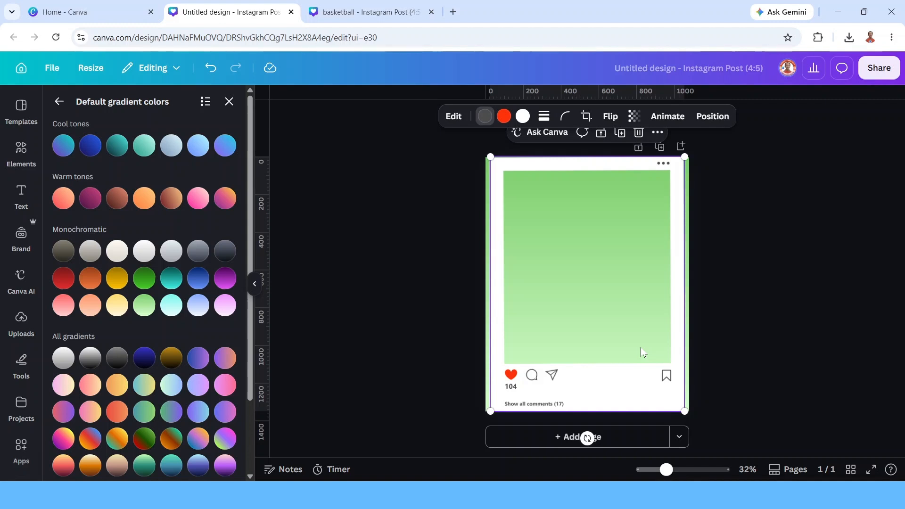
Duplicate the post frame.
click(620, 132)
mouse_move(600, 254)
mouse_down()
mouse_move(640, 252)
mouse_move(616, 245)
mouse_move(590, 257)
mouse_up()
Download the design as a PNG with a transparent background.
click(879, 68)
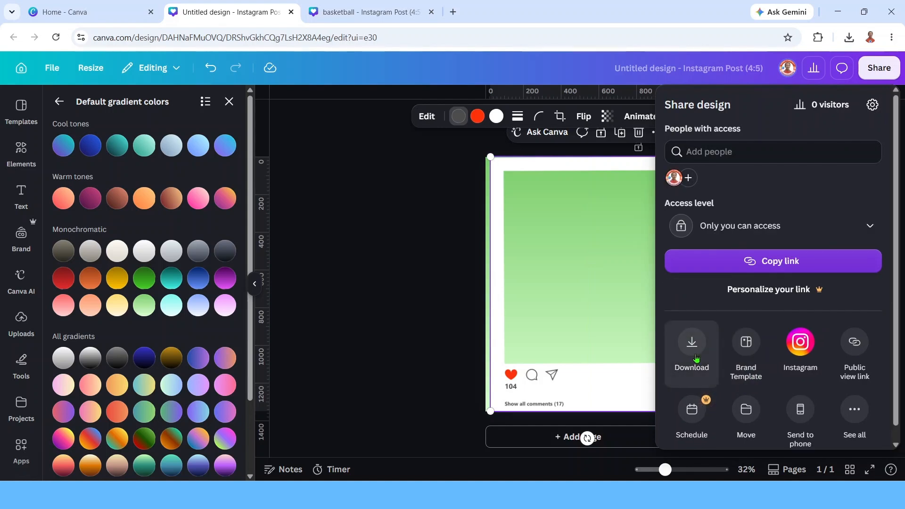
click(692, 340)
click(671, 266)
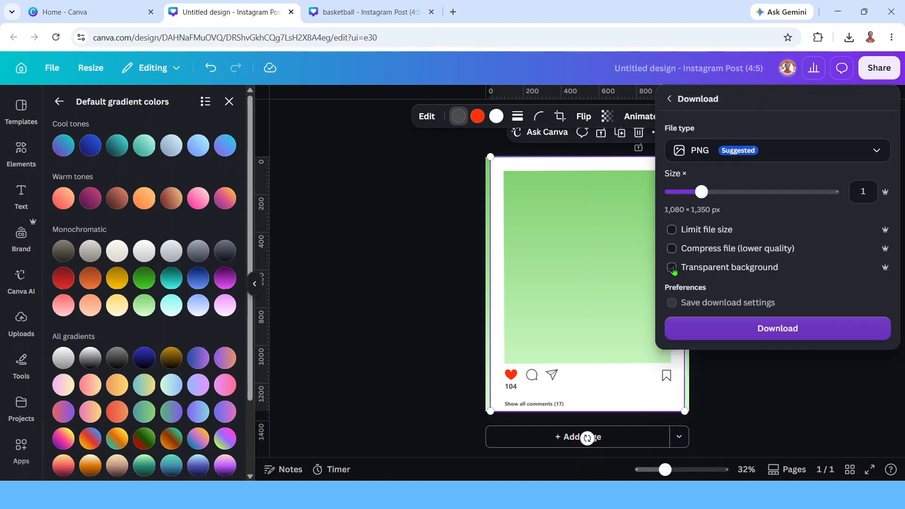
click(768, 329)
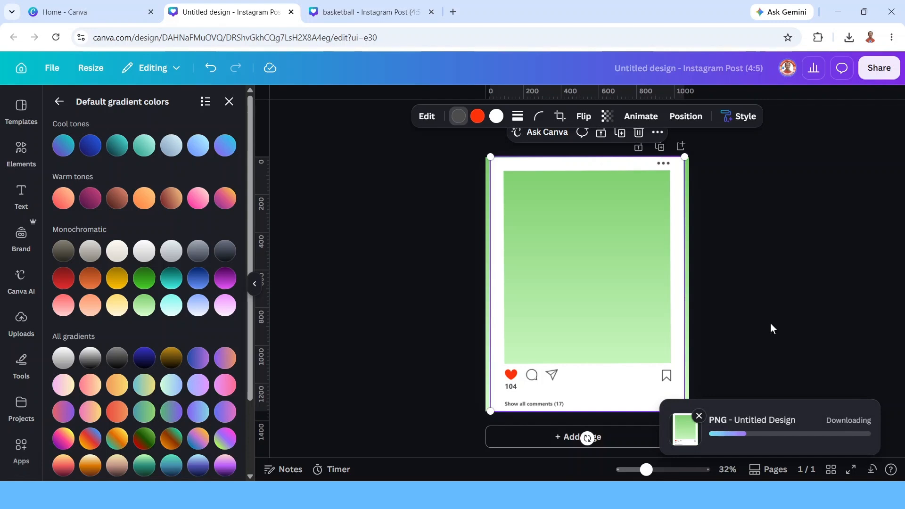
Select and delete both post frames, then place the downloaded PNG onto the page.
drag(773, 233, 391, 347)
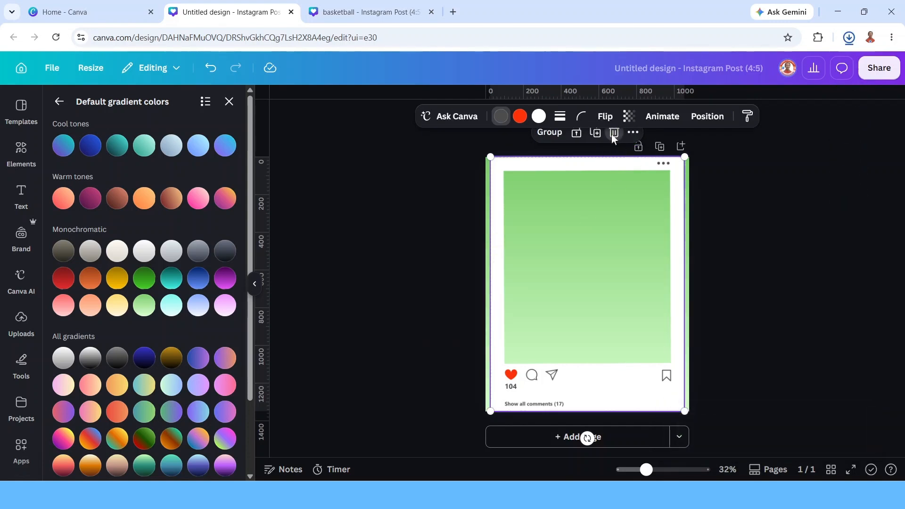
click(613, 133)
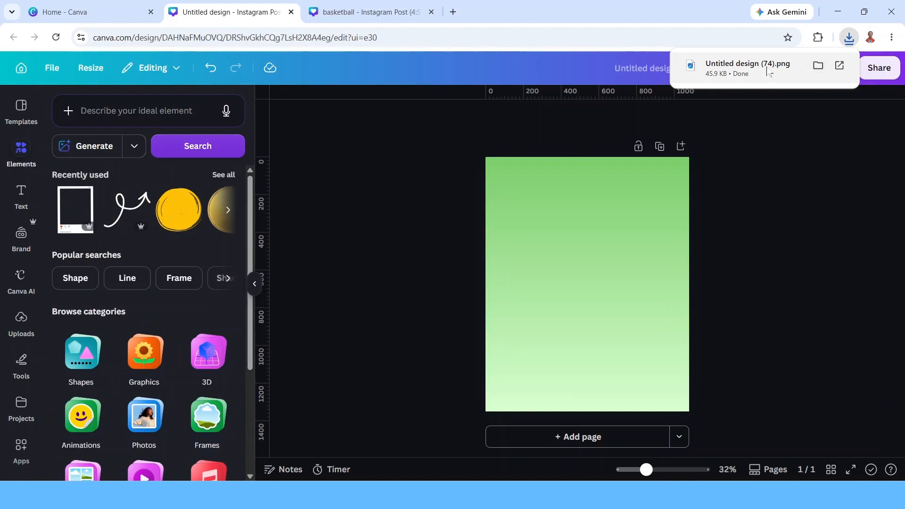
drag(768, 71, 571, 257)
Search the apps for perspective.
click(19, 448)
click(120, 112)
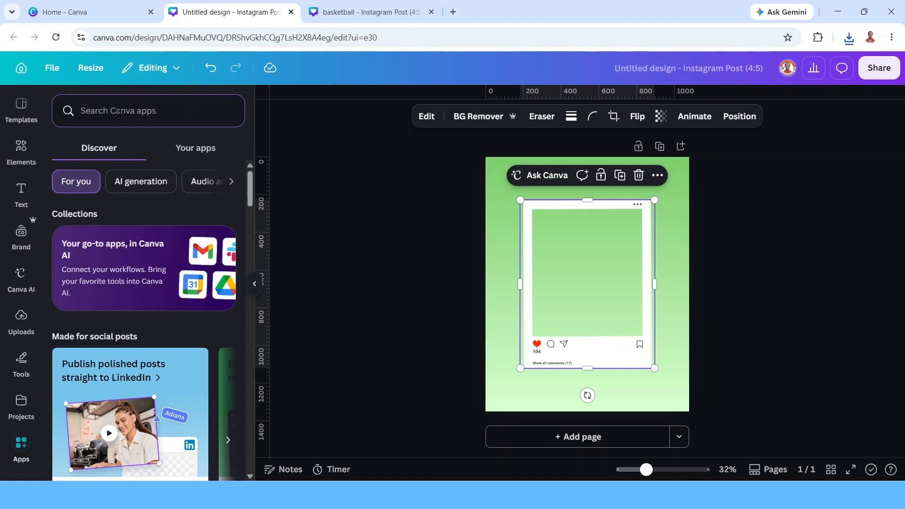
text(perspective)
key(Return)
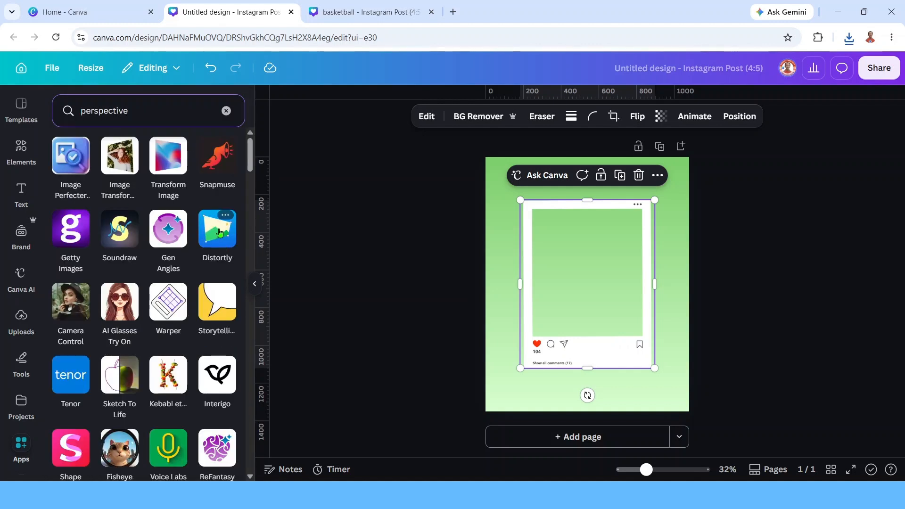
Open the Distortly app and enlarge the placed frame image to fill the page.
click(216, 242)
drag(578, 277, 544, 235)
drag(621, 325, 680, 426)
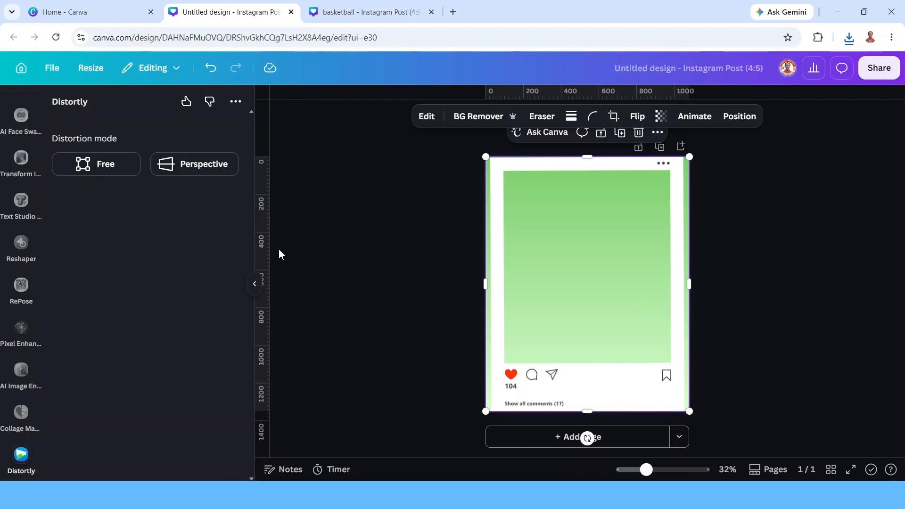
Add a vertical ruler guide near the right side and two horizontal guides near the top and bottom.
drag(264, 243, 637, 235)
drag(572, 90, 585, 181)
drag(539, 91, 585, 377)
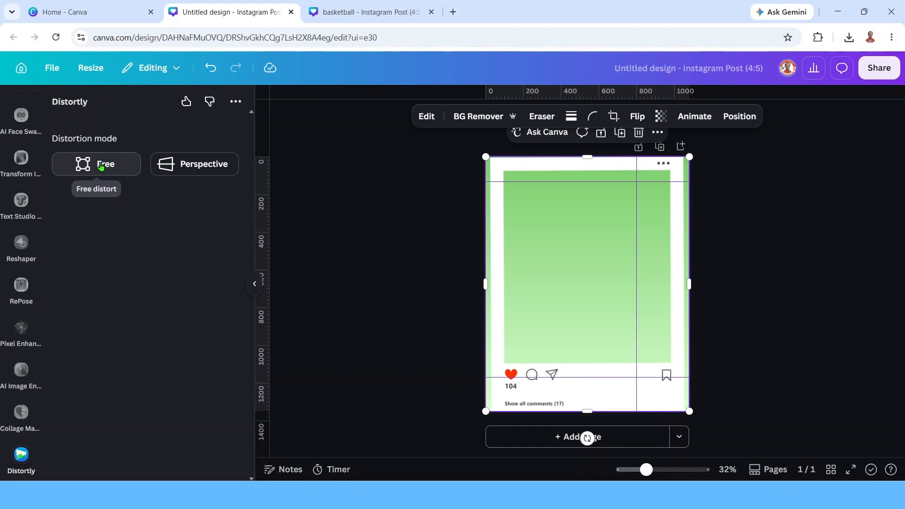
Free-distort the frame image by pulling its right corners inward to the guides, then save.
click(100, 165)
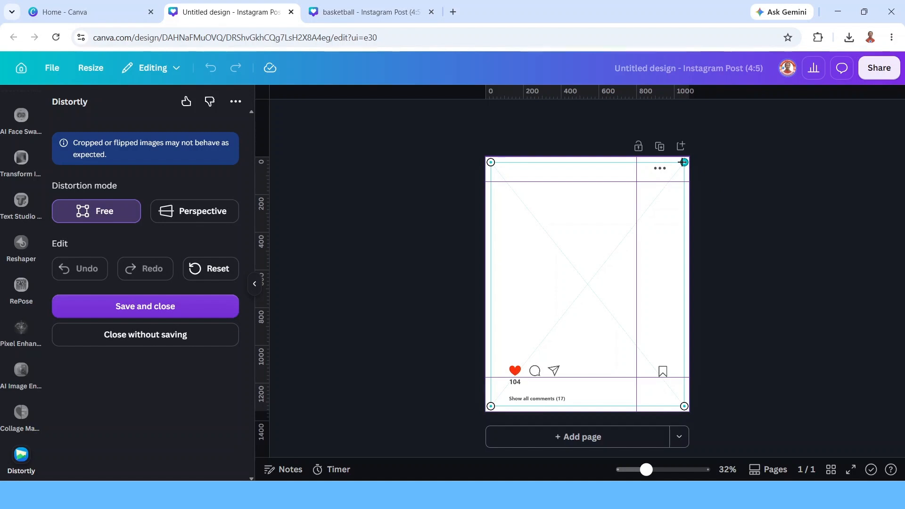
drag(683, 163, 637, 182)
drag(685, 406, 636, 378)
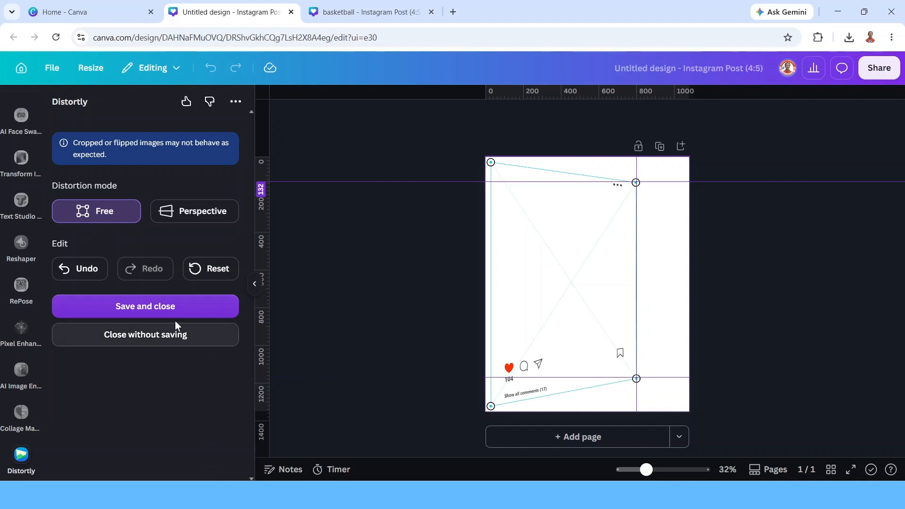
click(154, 308)
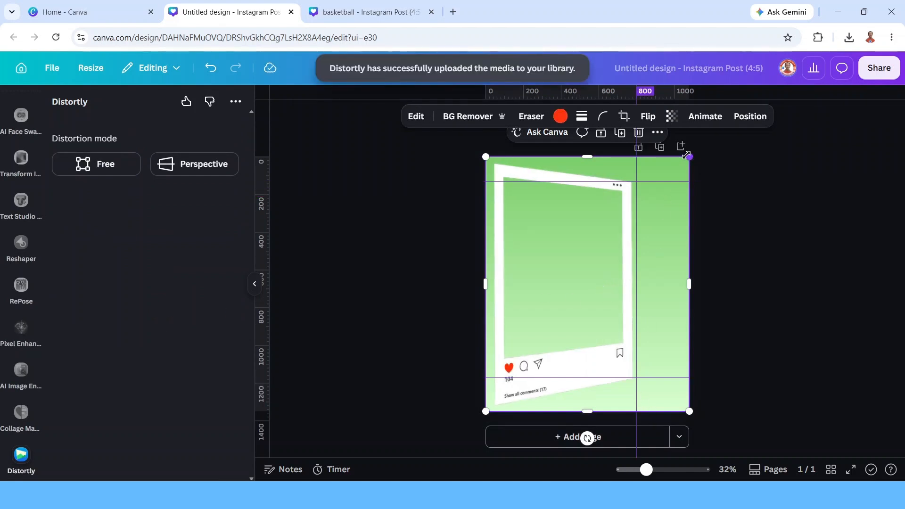
Shrink the distorted frame image slightly and trim its right side to the vertical guide.
drag(687, 155, 670, 179)
drag(552, 269, 560, 253)
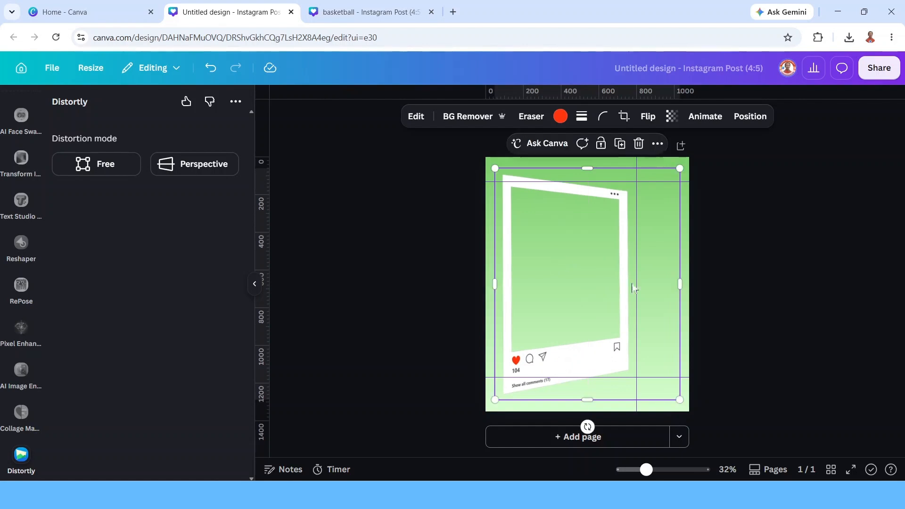
drag(682, 288, 631, 285)
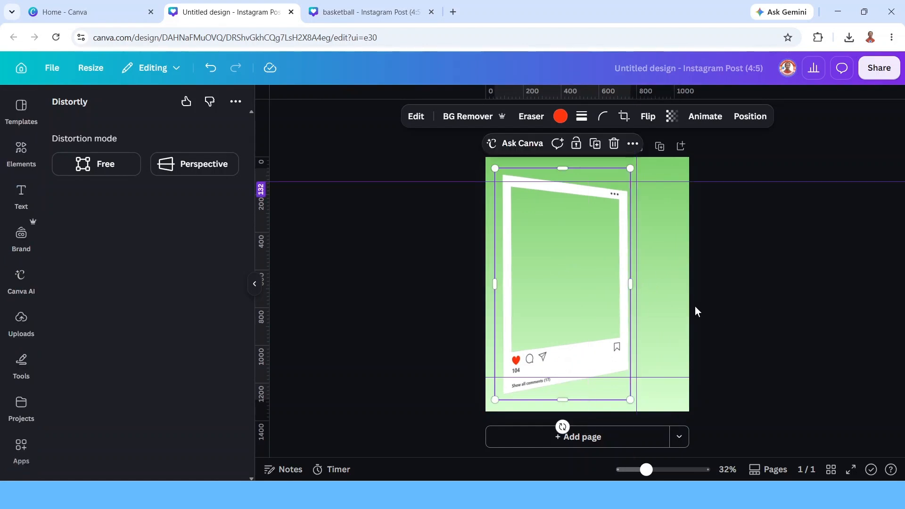
Place the uploaded basketball player photo over the frame.
click(17, 323)
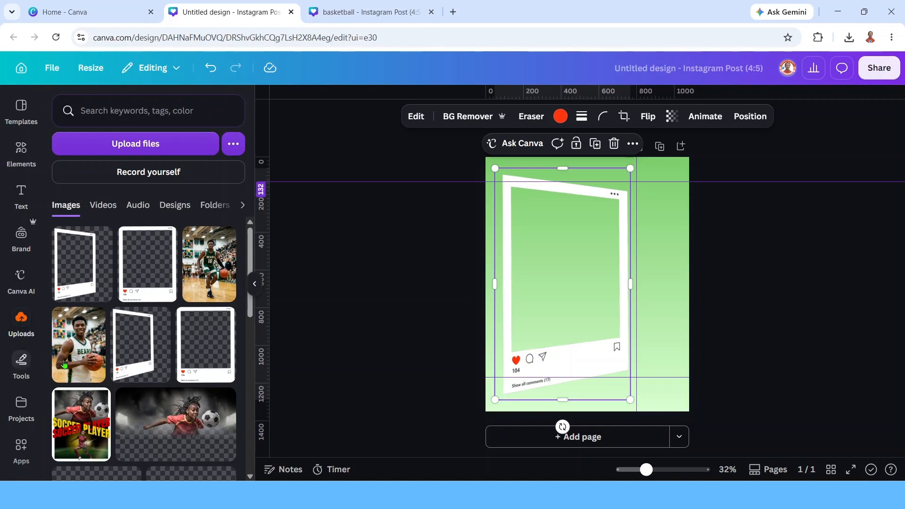
drag(83, 361, 570, 278)
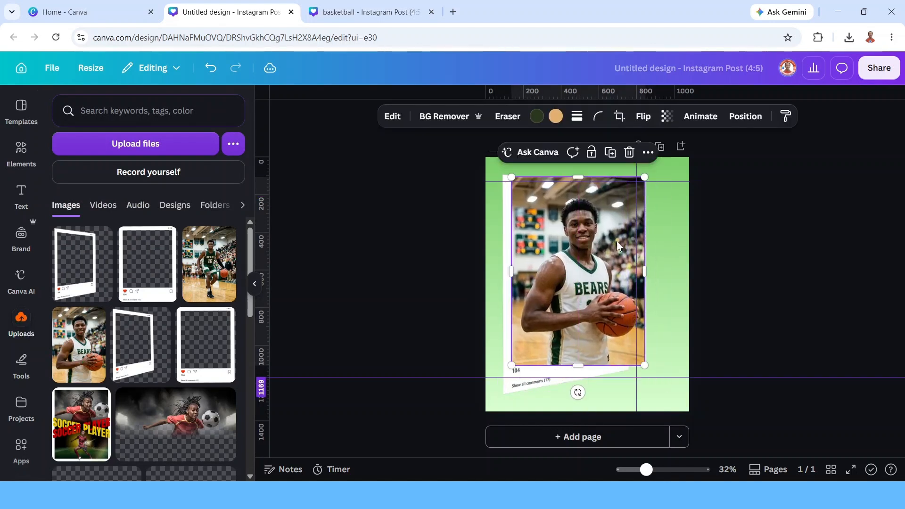
Lower the photo's transparency to 58, then restore it to 100.
click(667, 116)
drag(683, 164, 659, 171)
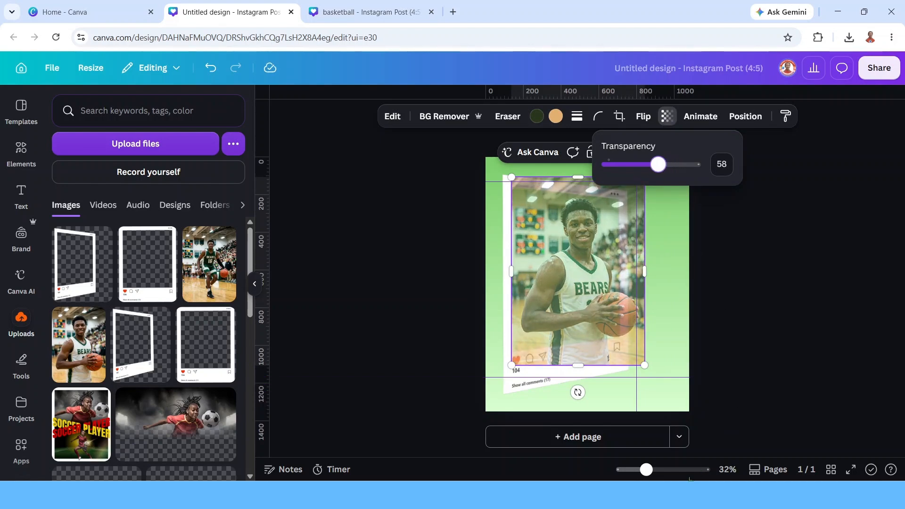
scroll(681, 460, up, 5)
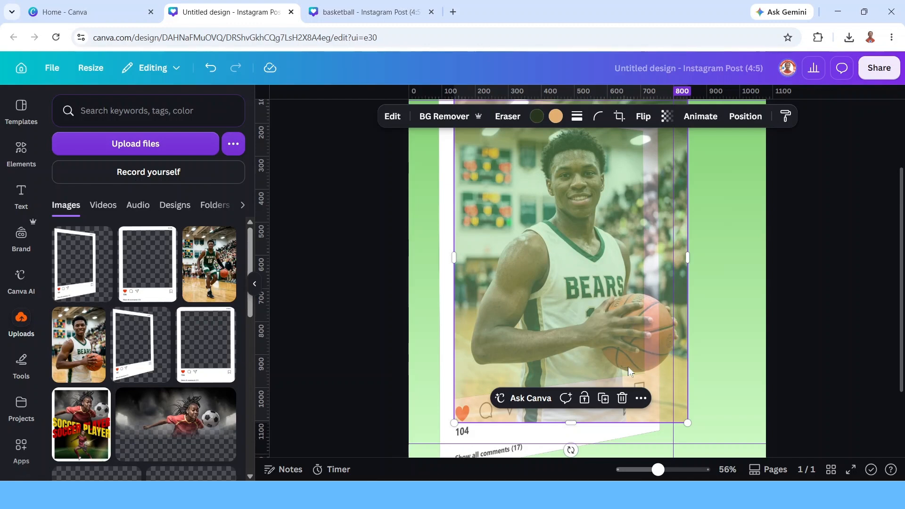
click(668, 116)
drag(658, 165, 719, 175)
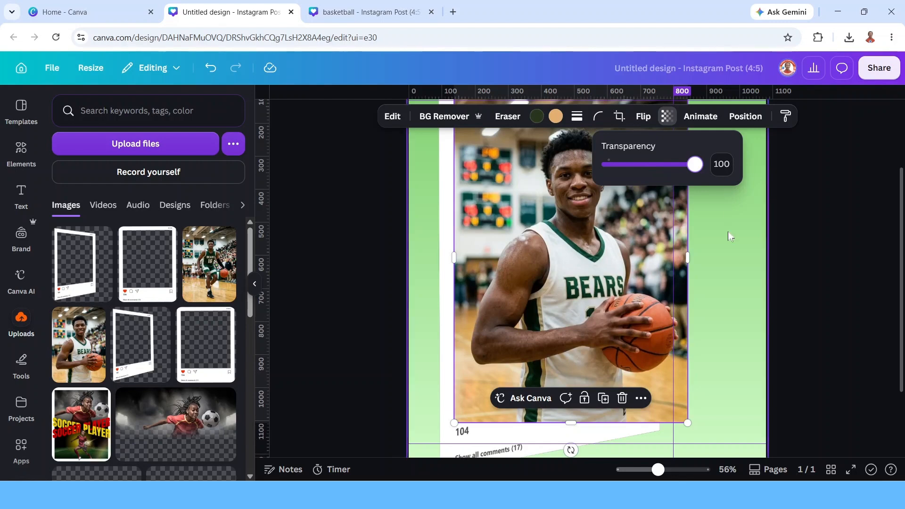
drag(658, 470, 651, 470)
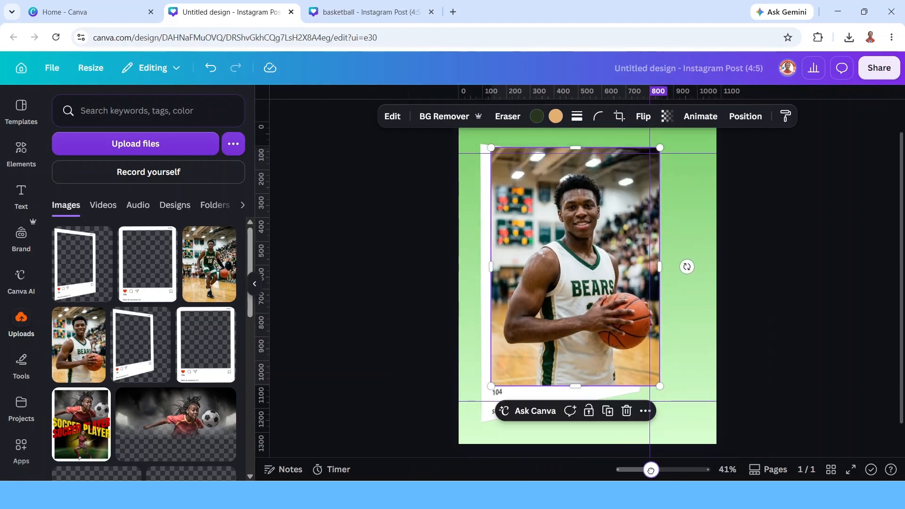
Move the photo behind the post frame in the layer order.
right_click(603, 243)
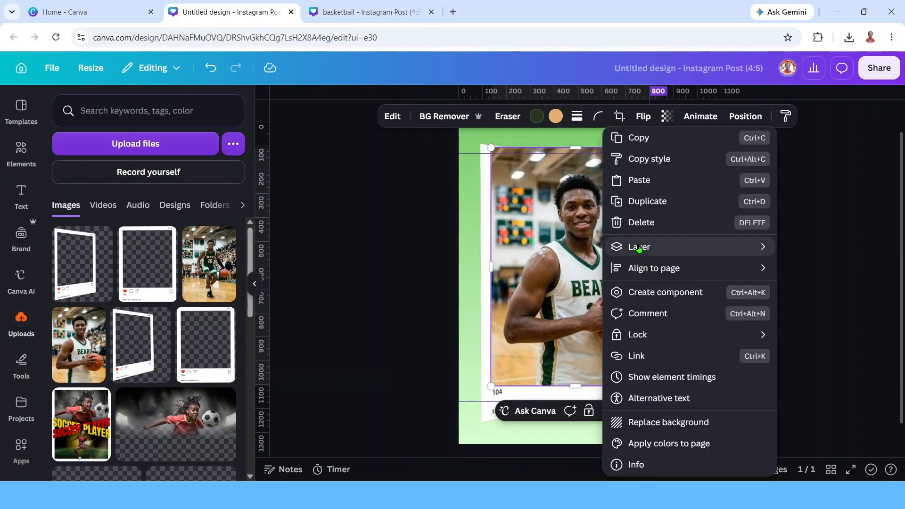
mouse_move(635, 246)
click(505, 310)
click(523, 189)
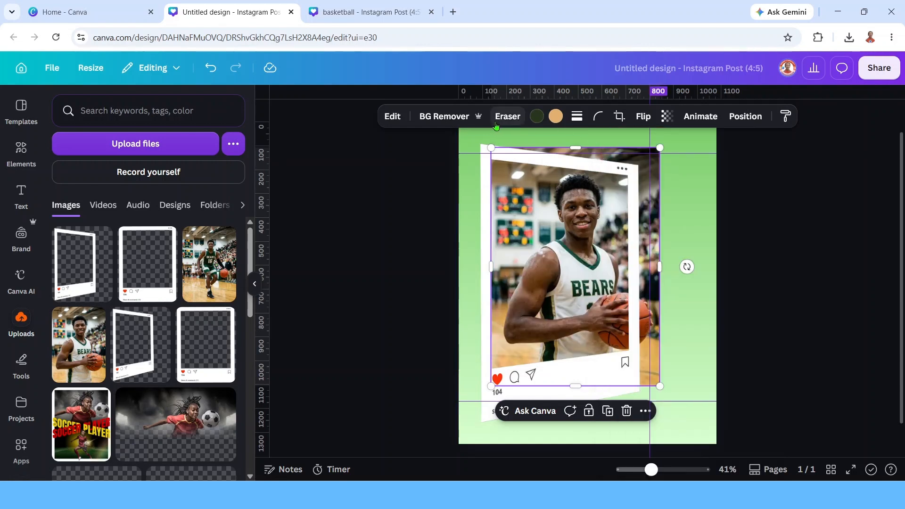
click(608, 410)
mouse_move(627, 299)
mouse_down()
mouse_move(615, 297)
mouse_move(626, 297)
mouse_up()
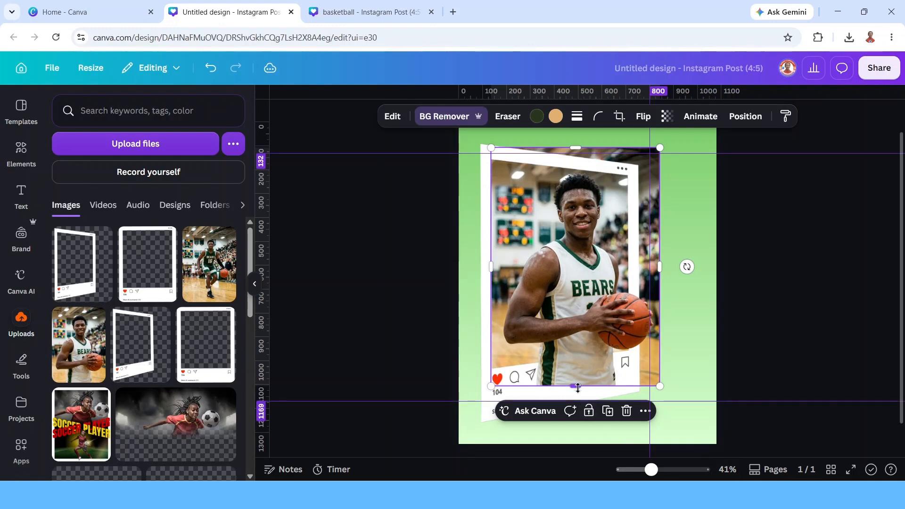
drag(578, 387, 577, 352)
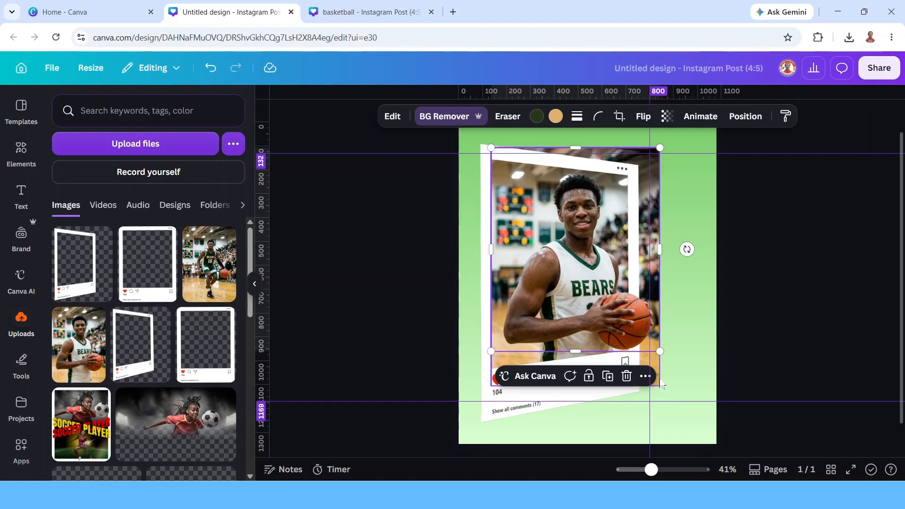
key(ctrl+z)
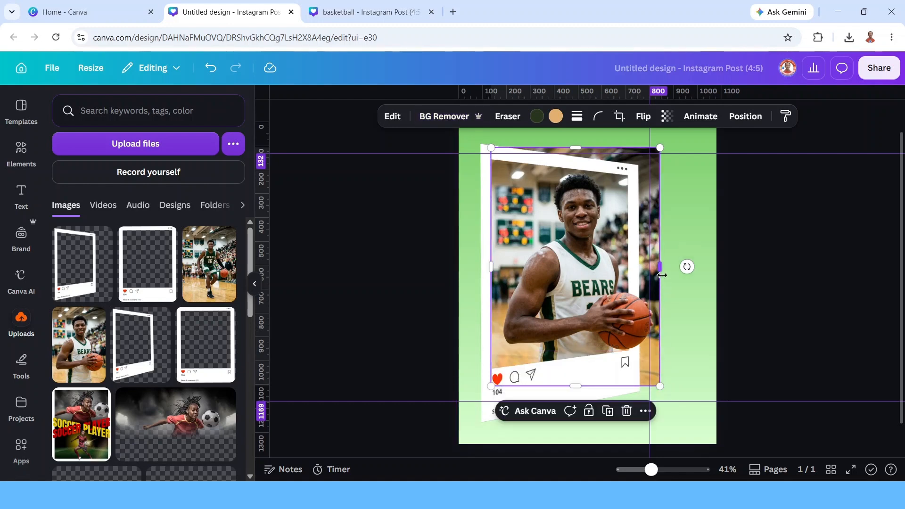
Trim the photo's right edge inward to the vertical guide.
drag(663, 275, 634, 275)
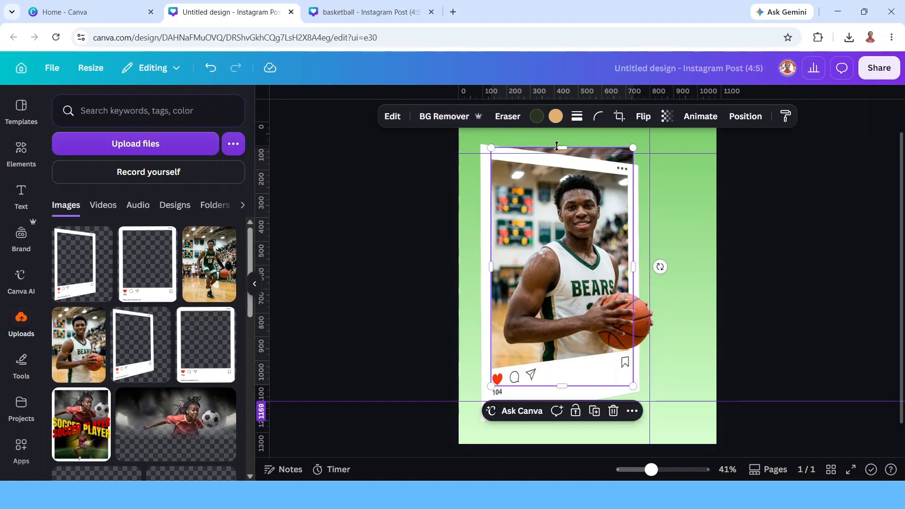
Trim the main photo's top edge down slightly and erase its top-right corner with the Pixel Eraser.
drag(558, 146, 559, 155)
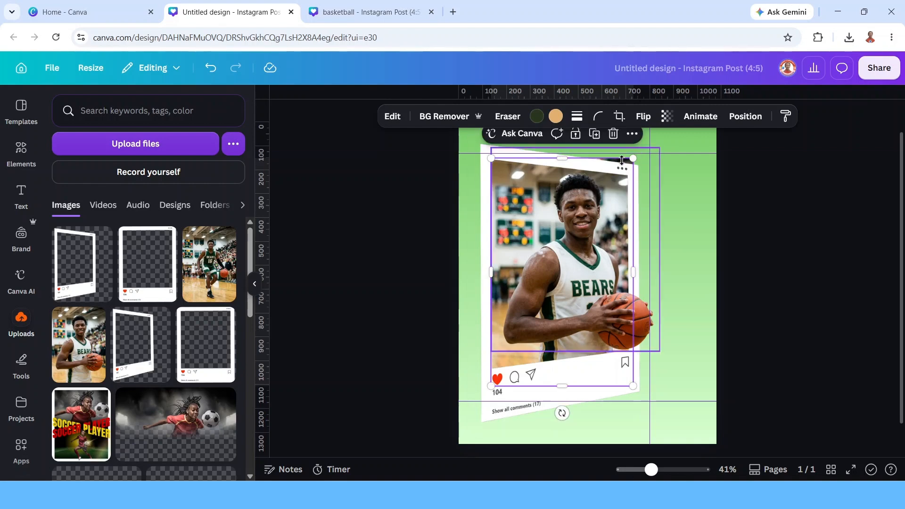
click(507, 117)
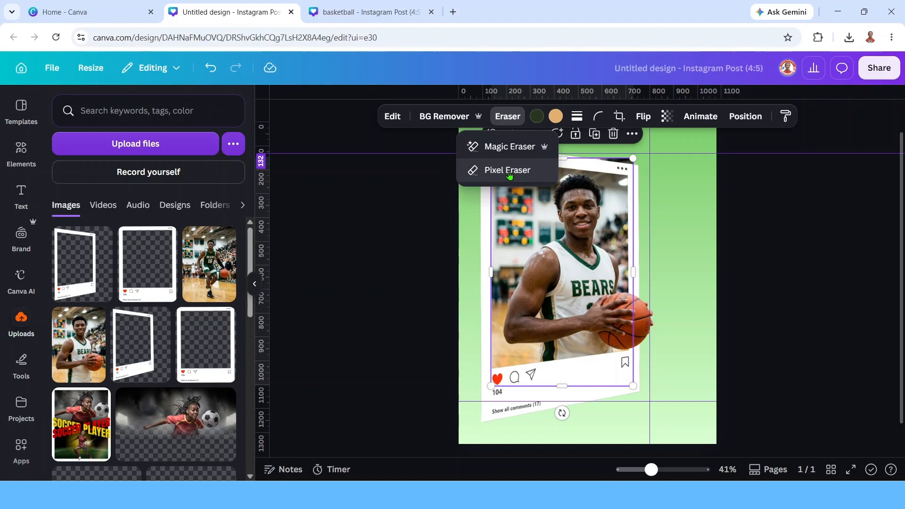
click(509, 175)
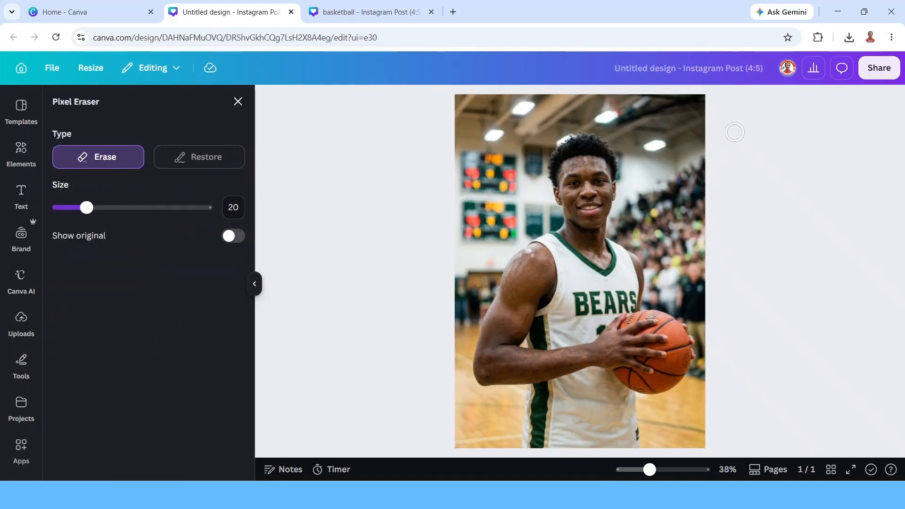
mouse_move(714, 130)
mouse_down()
mouse_move(545, 88)
mouse_move(653, 91)
mouse_move(724, 109)
mouse_move(658, 101)
mouse_move(715, 119)
mouse_move(691, 125)
mouse_move(581, 100)
mouse_up()
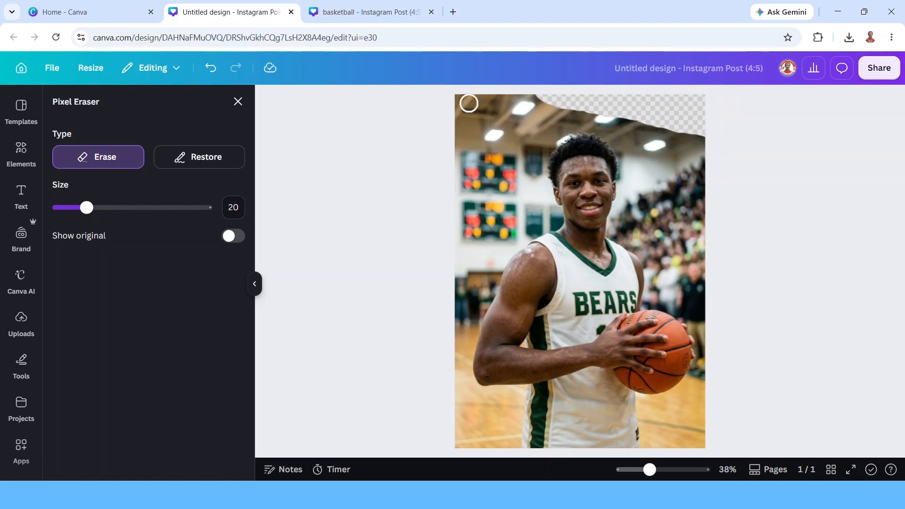
click(235, 100)
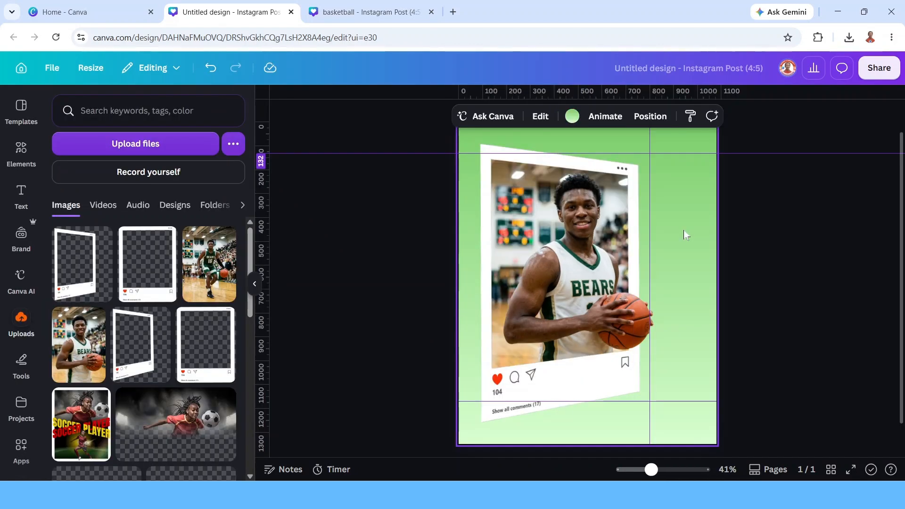
Add the uploaded dribbling player photo to the design and remove its background with BG Remover.
click(213, 277)
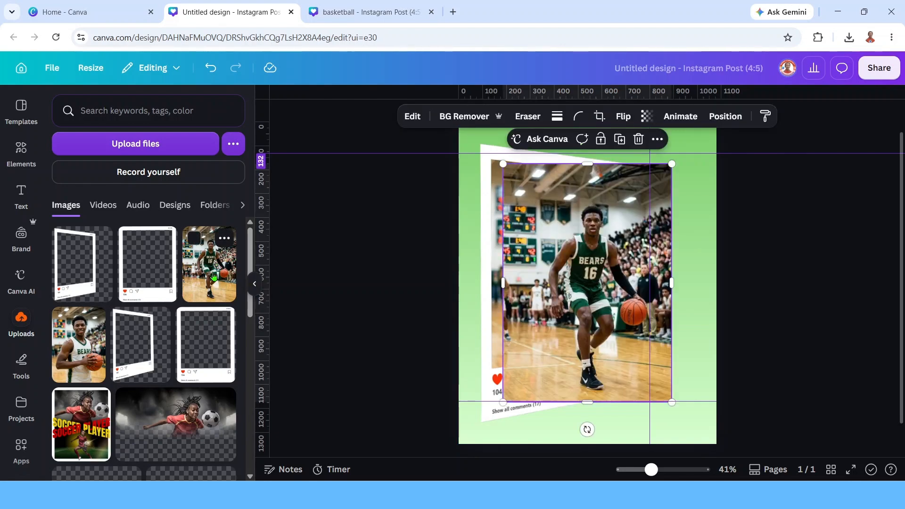
click(464, 116)
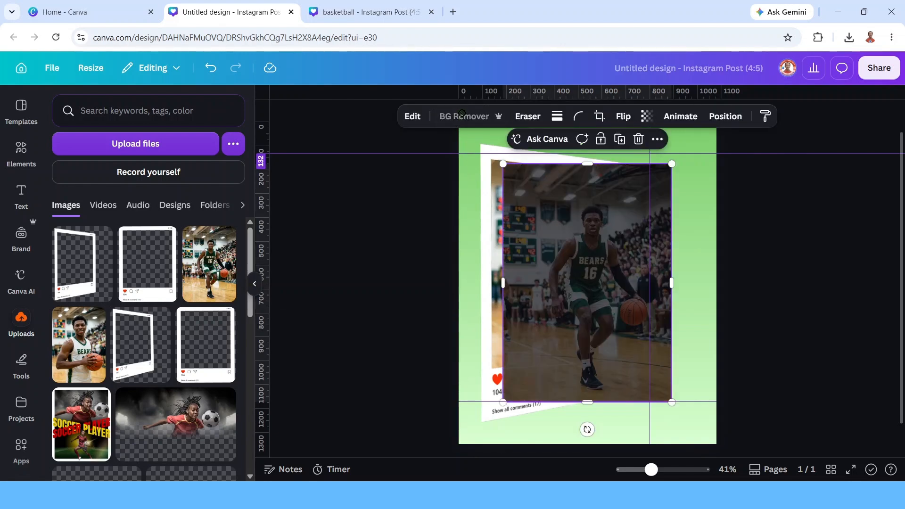
Shrink the cut-out dribbling player and position it at the lower right beside the post frame.
drag(651, 344, 723, 397)
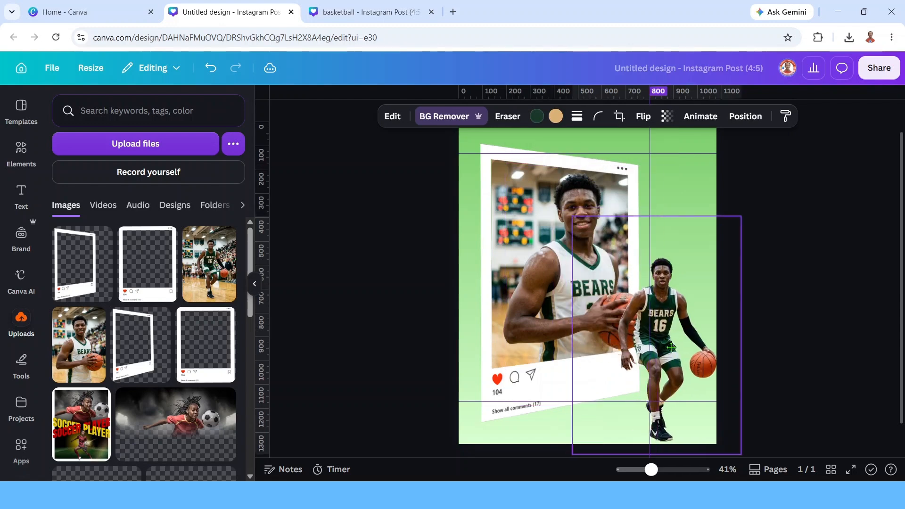
drag(745, 215, 696, 286)
scroll(673, 352, down, 1)
drag(636, 338, 669, 328)
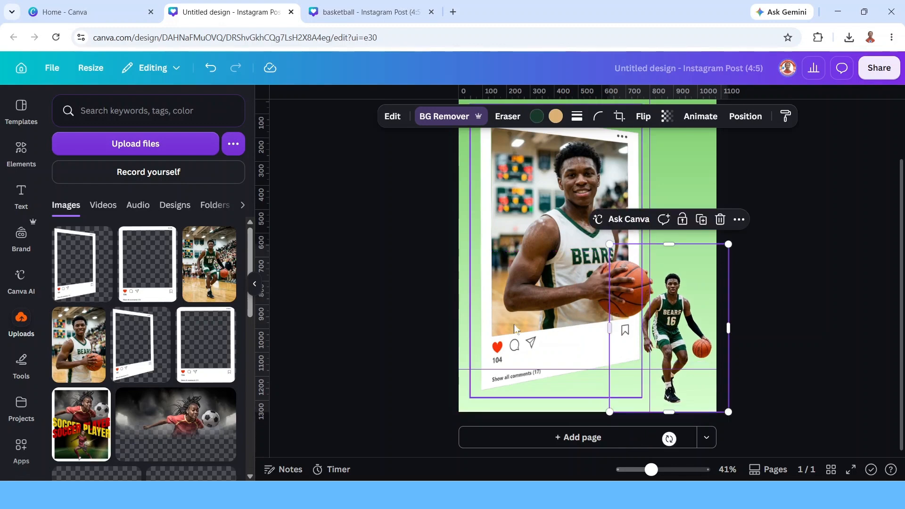
Search elements for "shadow", add a soft shadow graphic, and resize it beneath the dribbling player's feet.
click(21, 150)
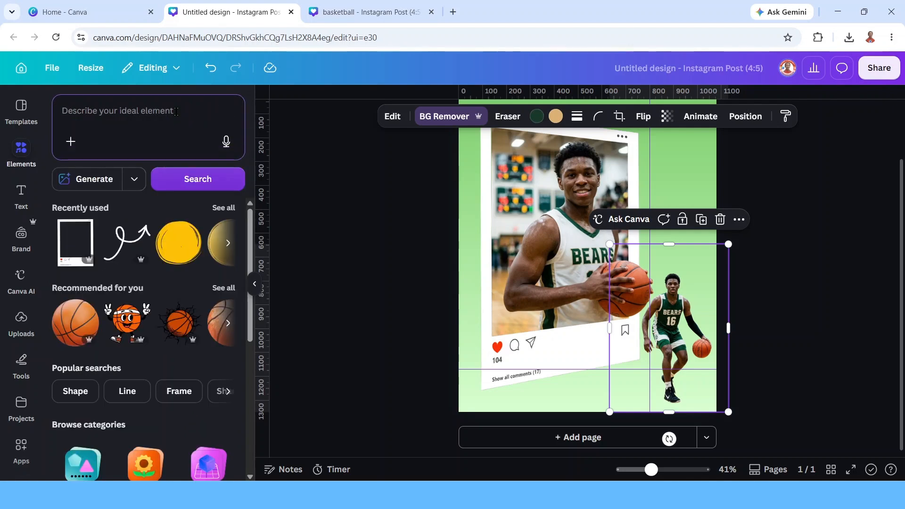
text(shadow)
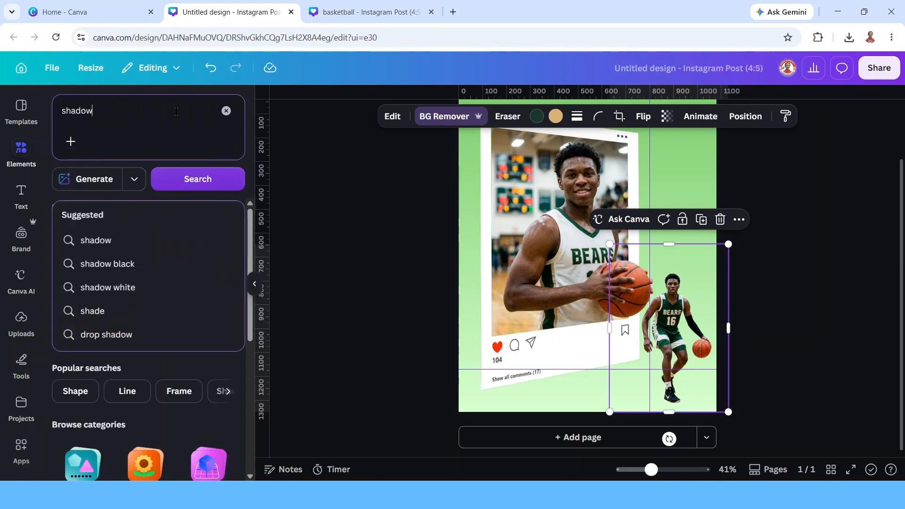
key(Return)
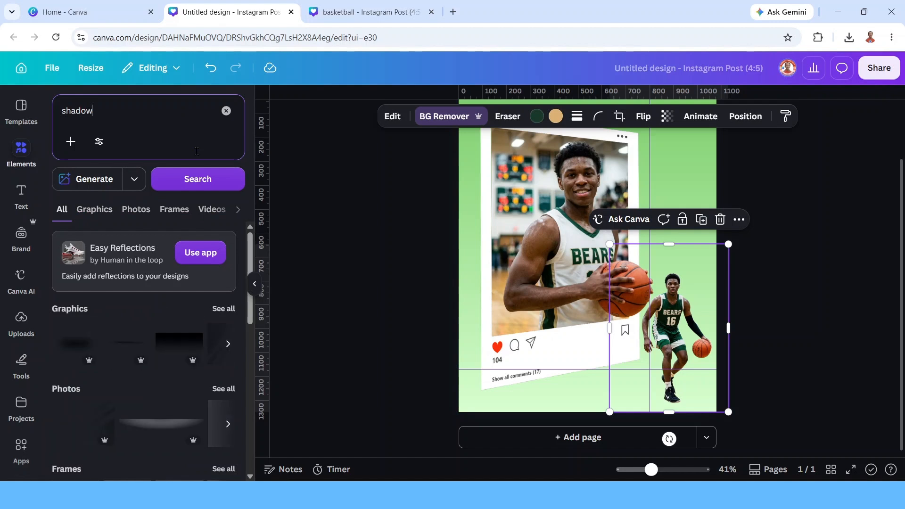
click(222, 313)
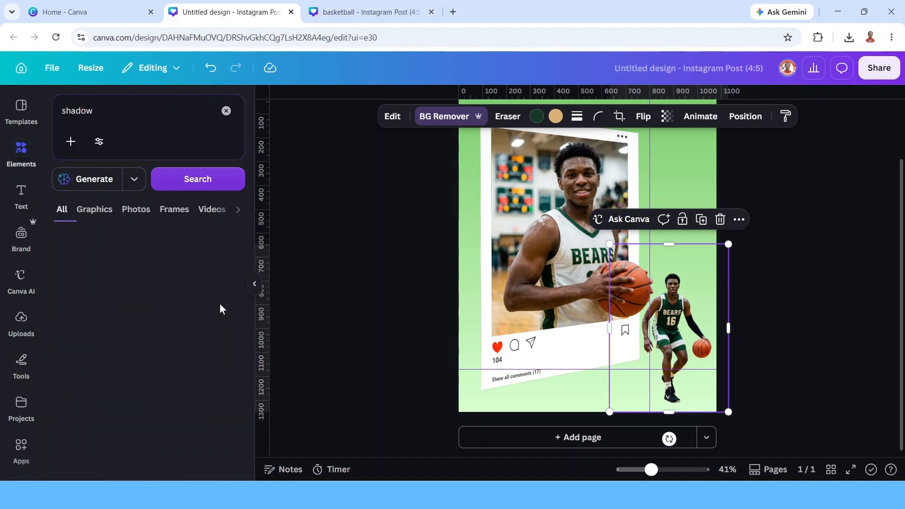
scroll(203, 302, down, 3)
scroll(191, 313, down, 1)
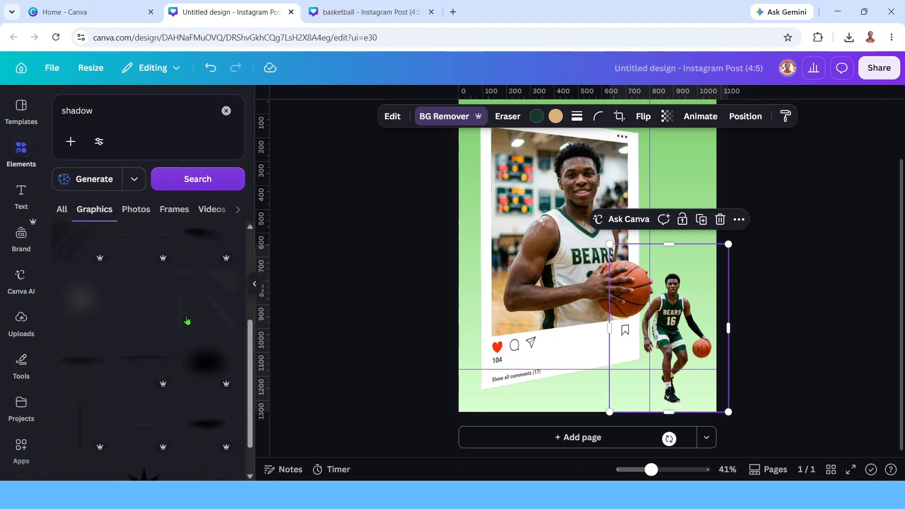
click(613, 261)
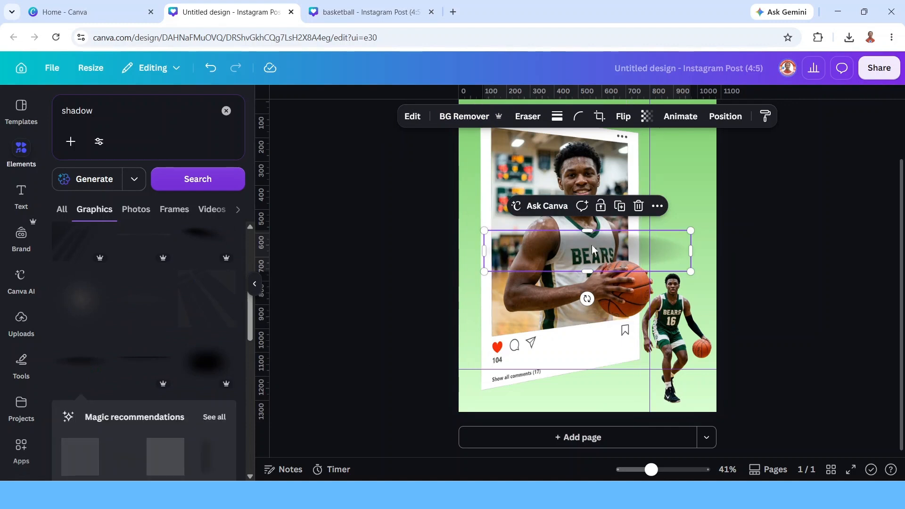
drag(605, 253, 721, 404)
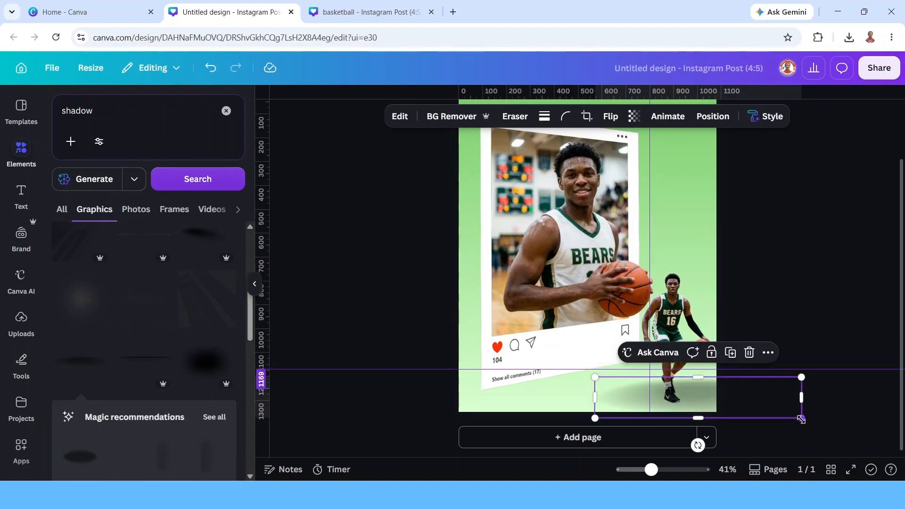
drag(803, 418, 660, 405)
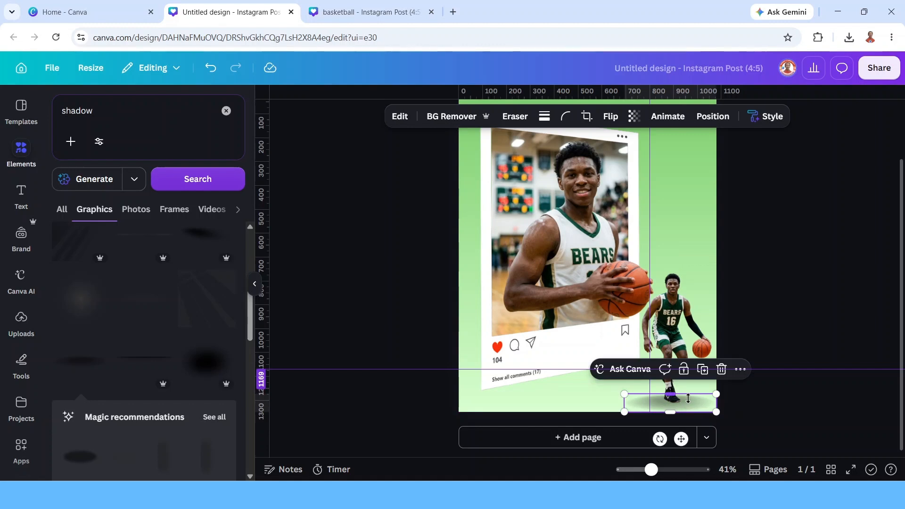
Send the shadow graphic backward behind the dribbling player.
right_click(683, 407)
mouse_move(736, 249)
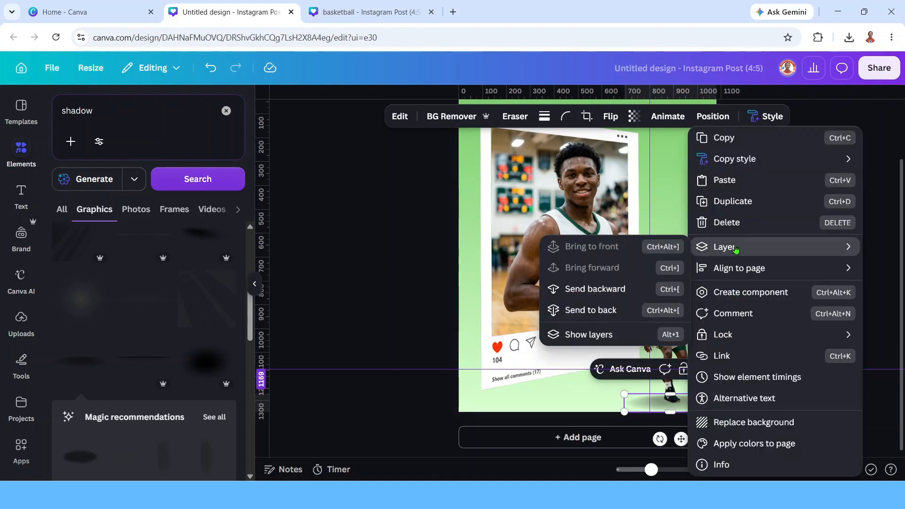
ctrl+scroll(590, 410, down, 1)
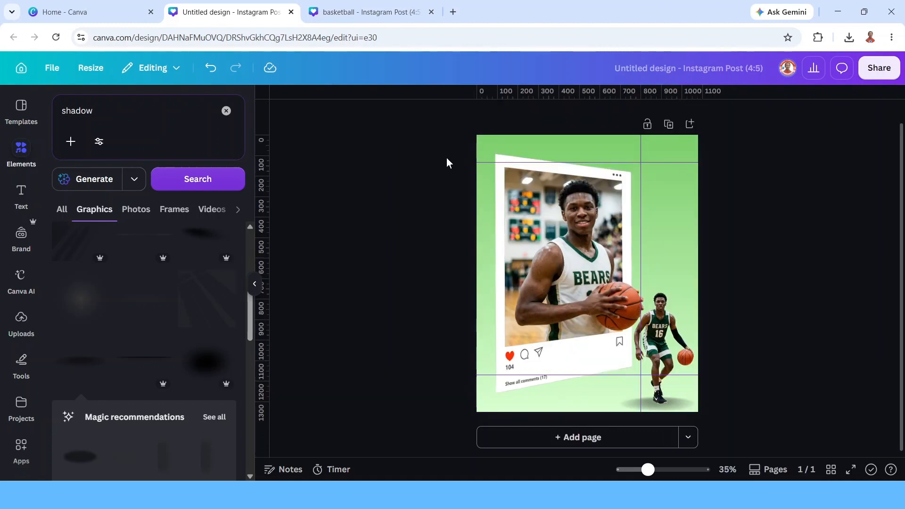
Select the post frame and main photo together and nudge them slightly up and to the left.
drag(446, 155, 618, 301)
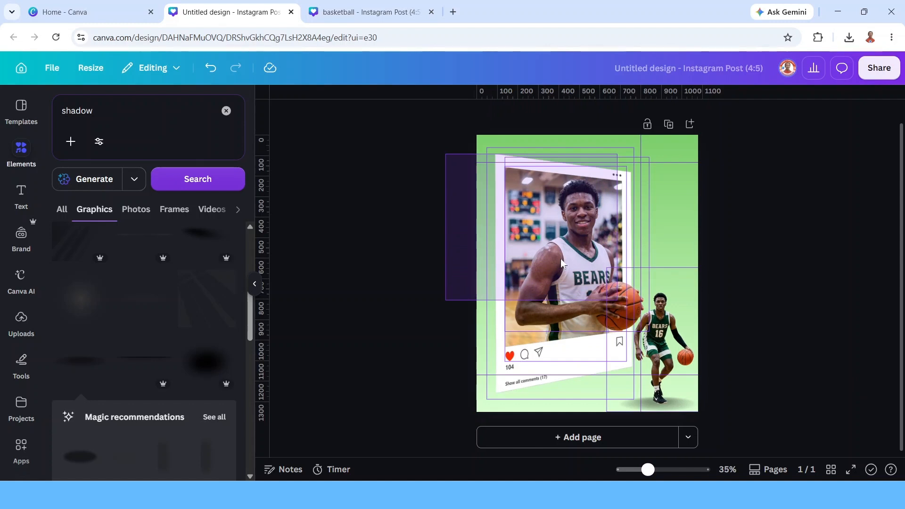
drag(556, 233, 547, 227)
click(774, 318)
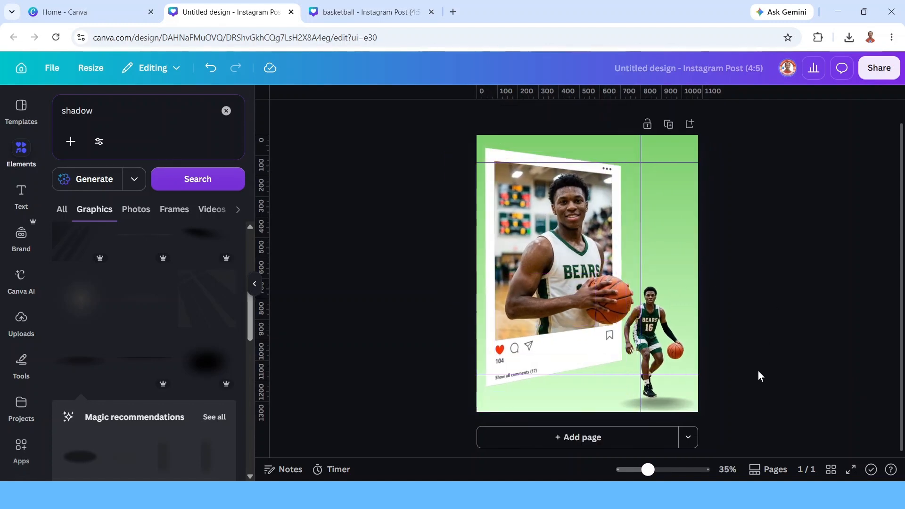
Select the dribbling player and its shadow together and nudge them slightly into place.
drag(707, 386, 683, 407)
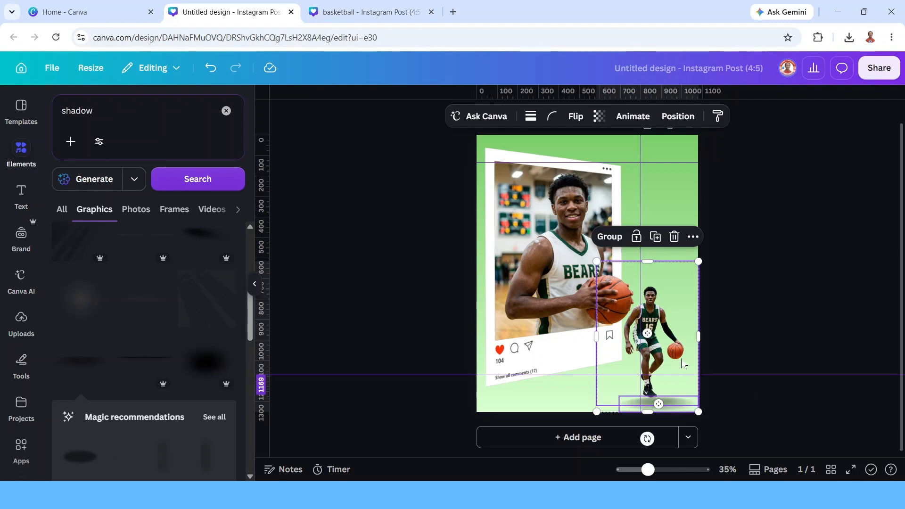
drag(679, 362, 685, 359)
Position the player's name text near the bottom and the MVP badge at the frame's top-right corner.
drag(563, 381, 589, 380)
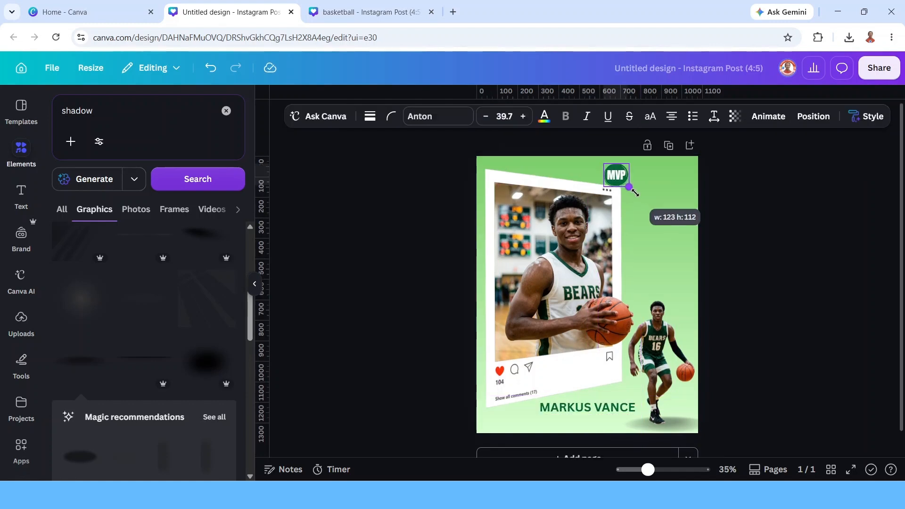
drag(635, 192, 658, 215)
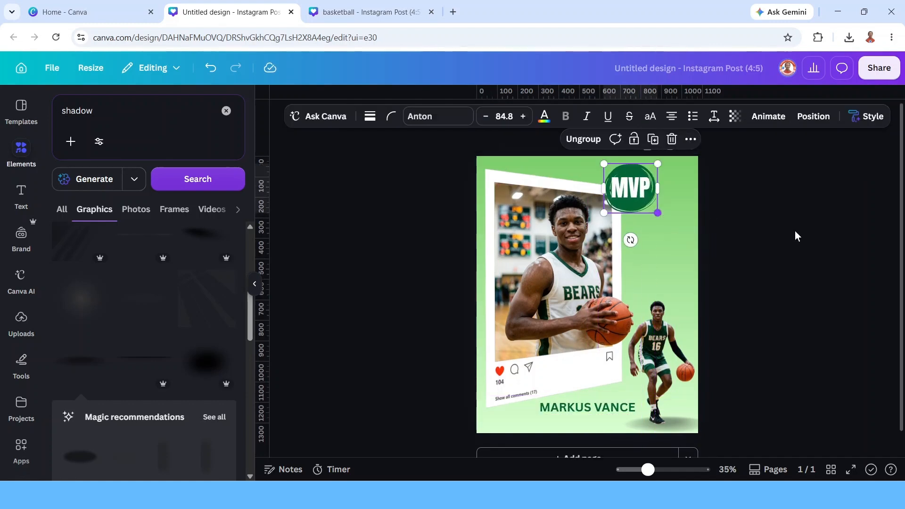